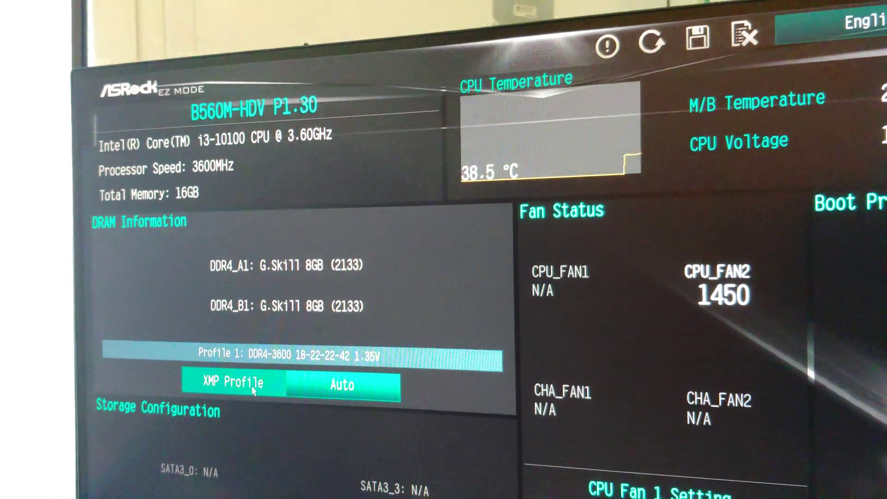
Change XMP from Auto to Profile 1 (DDR4-3600), then confirm Save Changes and Exit.
{"action": "left_click", "coordinate": [338, 390]}
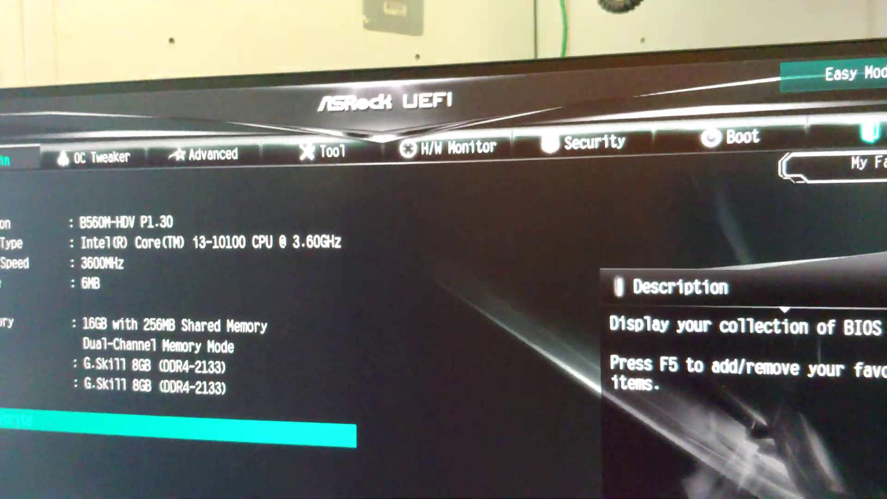
{"action": "left_click", "coordinate": [884, 15]}
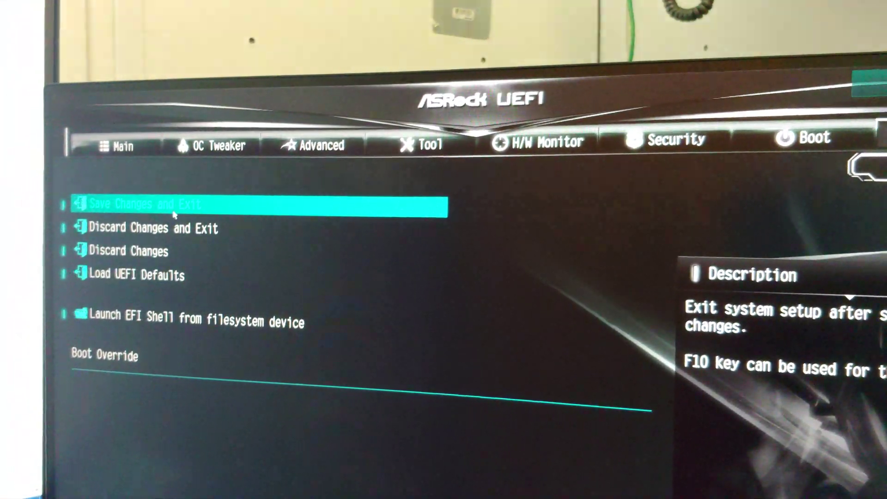
{"action": "left_click", "coordinate": [173, 215]}
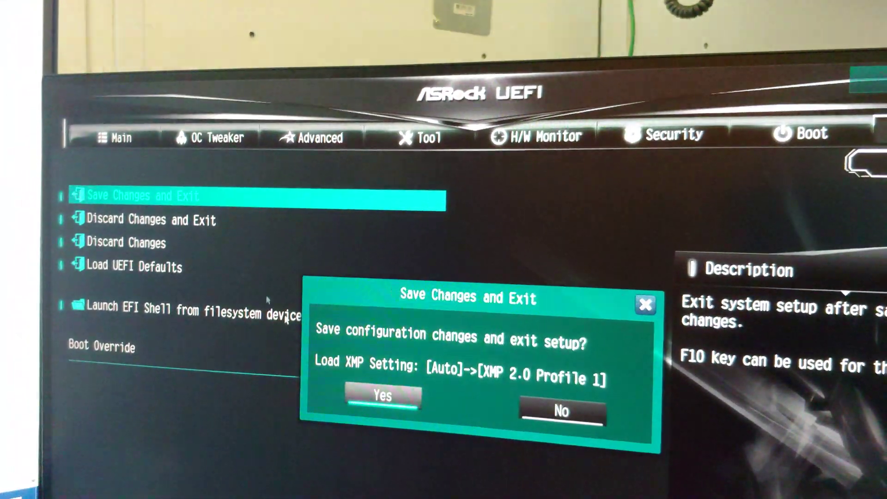
{"action": "left_click", "coordinate": [390, 383]}
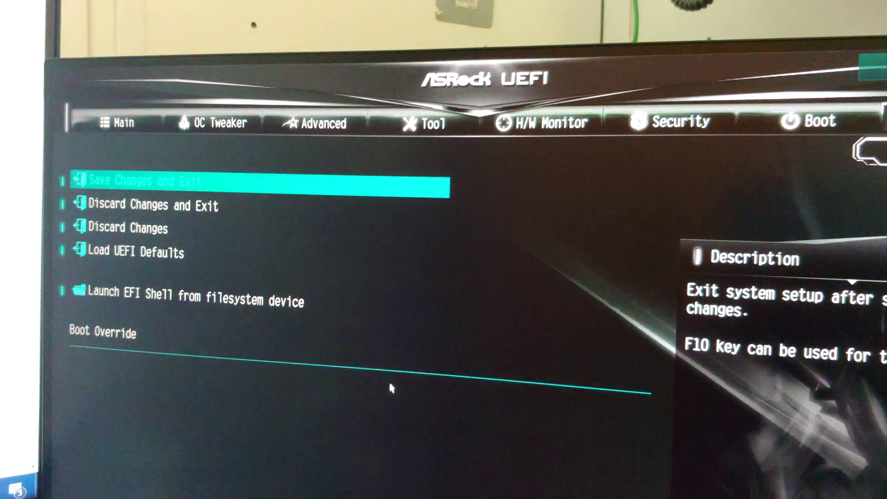